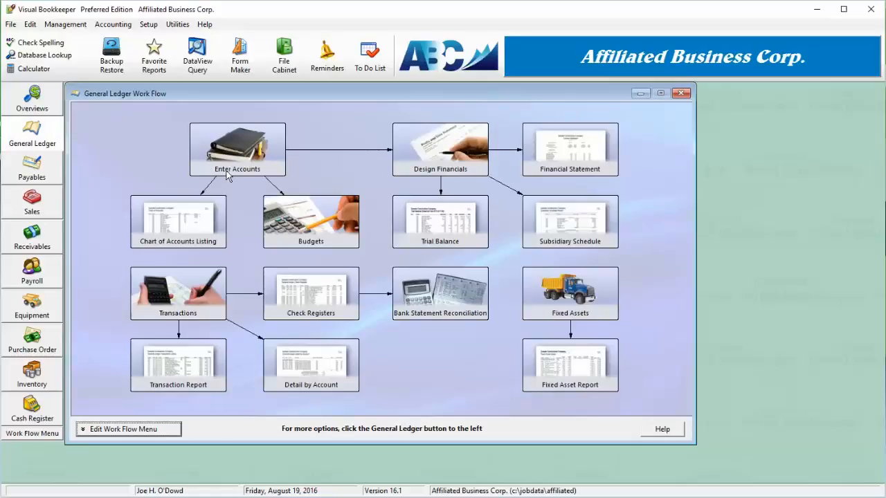
Open the General Ledger Accounts list from the Enter Accounts work flow step
click(228, 174)
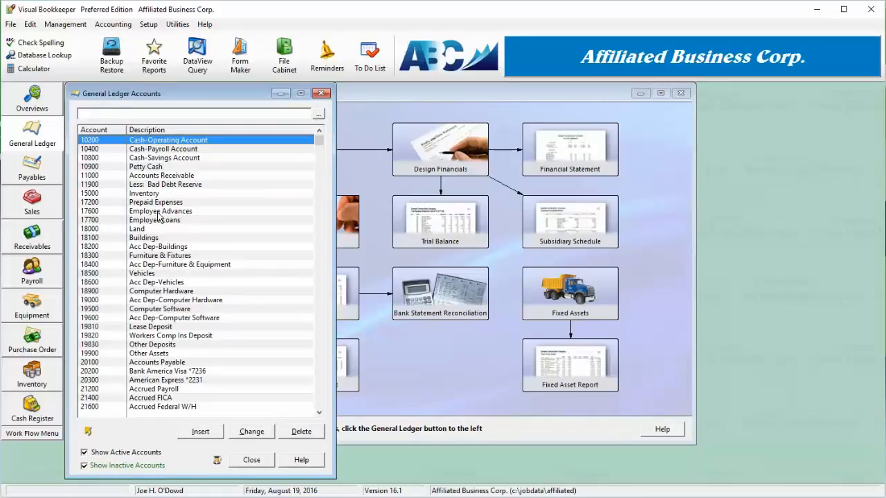
Open account 10200 Cash-Operating Account for editing and select its description
double_click(191, 143)
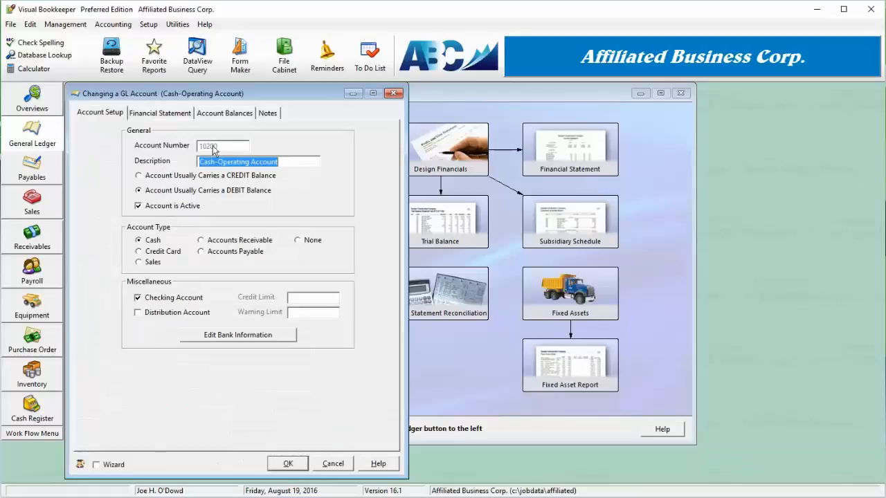
drag(291, 163, 270, 166)
click(283, 165)
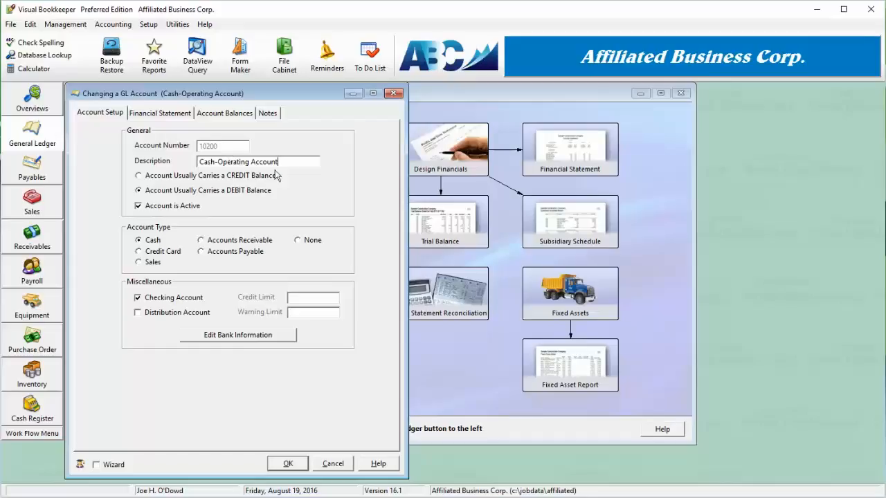
drag(285, 163, 185, 164)
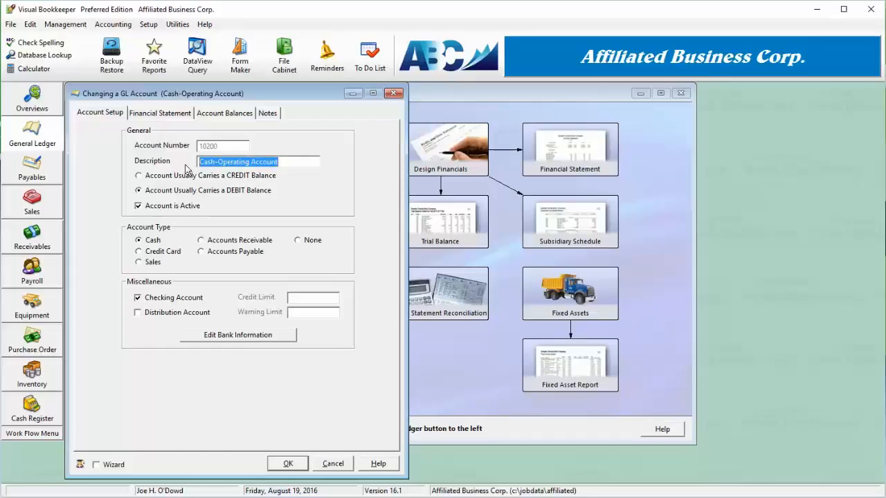
Try the Credit balance and Active toggles, leaving the account Debit and Active
click(158, 180)
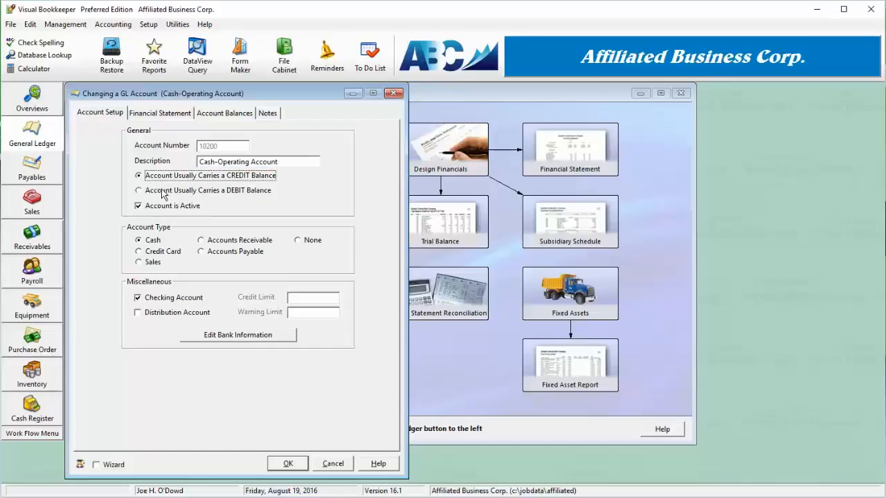
click(164, 195)
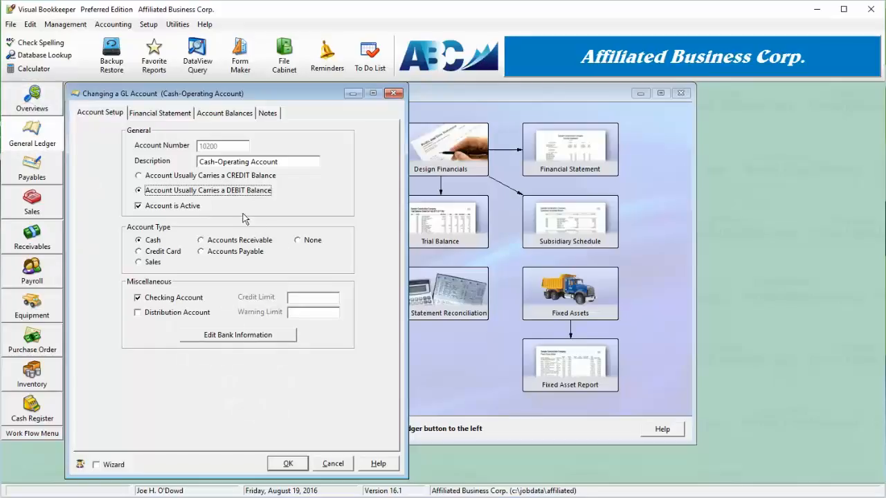
click(198, 207)
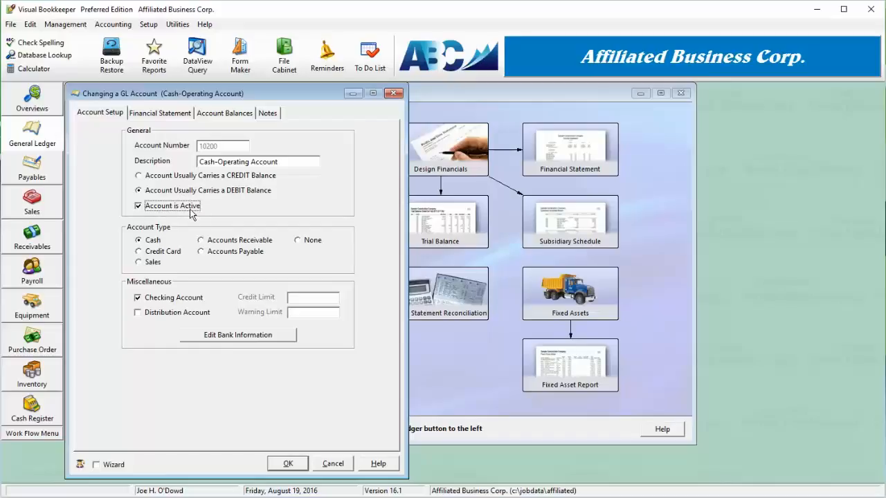
click(190, 209)
Switch the account type to Credit Card and back to Cash, then tick Distribution Account
click(158, 253)
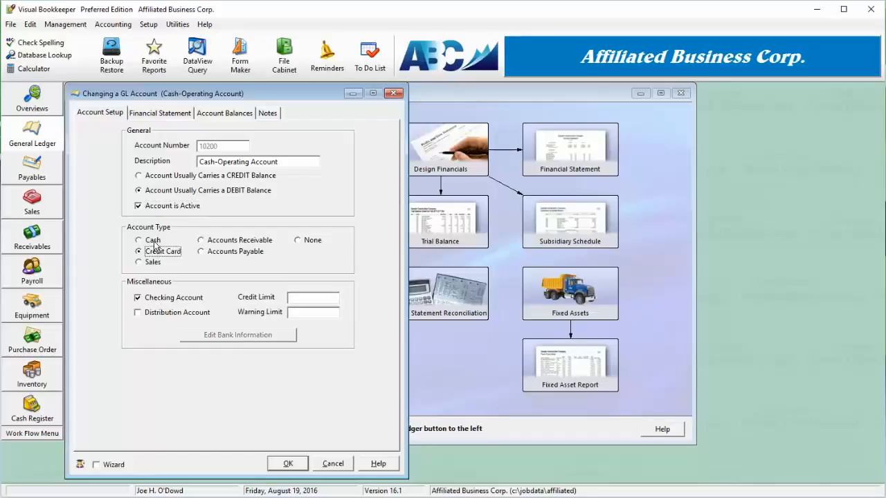
click(154, 241)
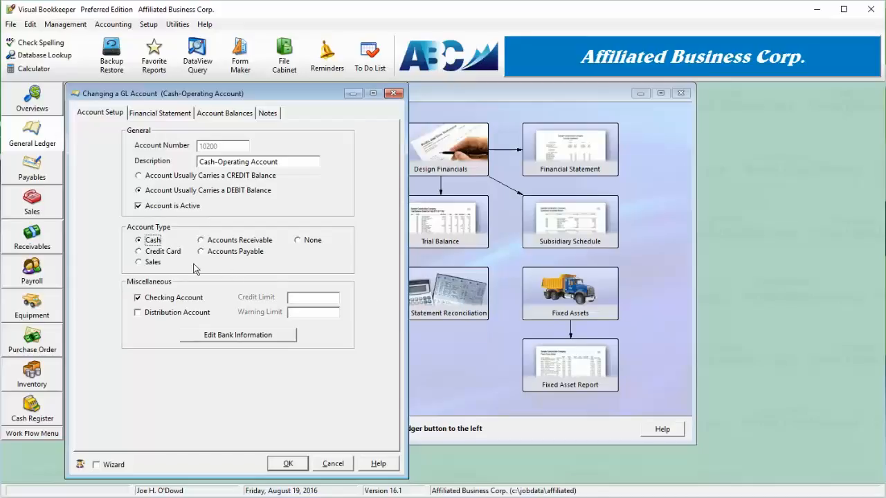
click(178, 315)
click(178, 315)
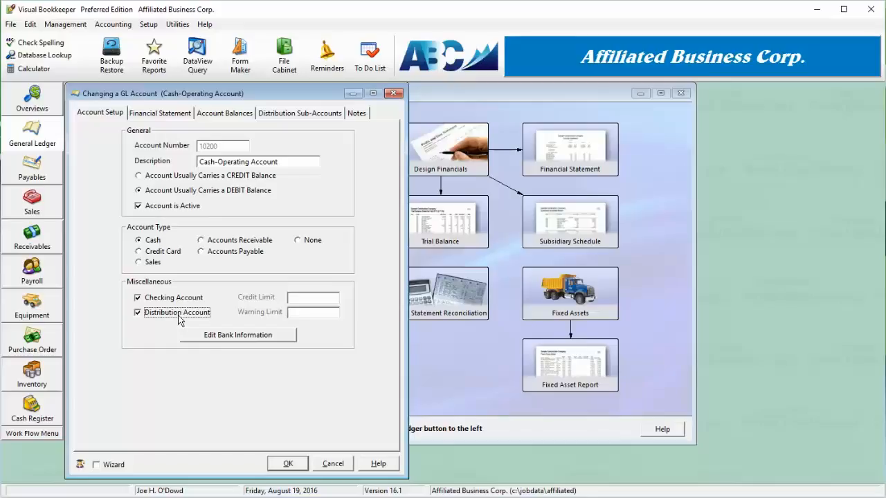
click(310, 115)
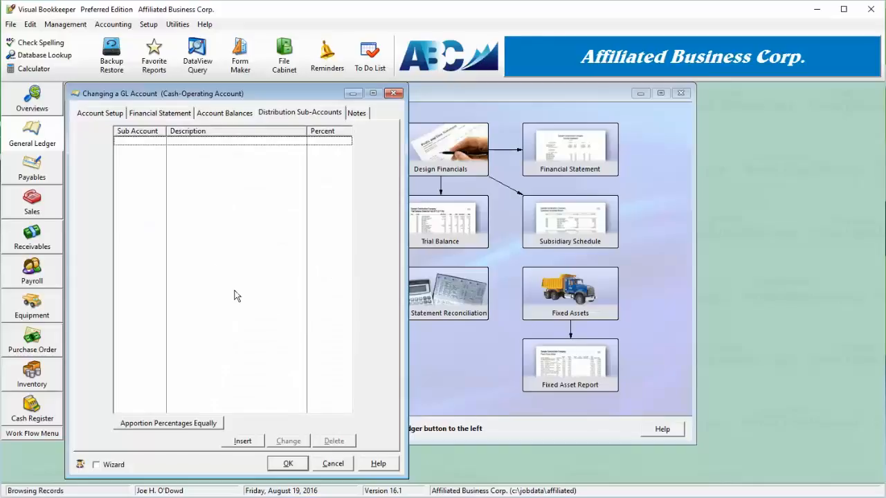
click(204, 428)
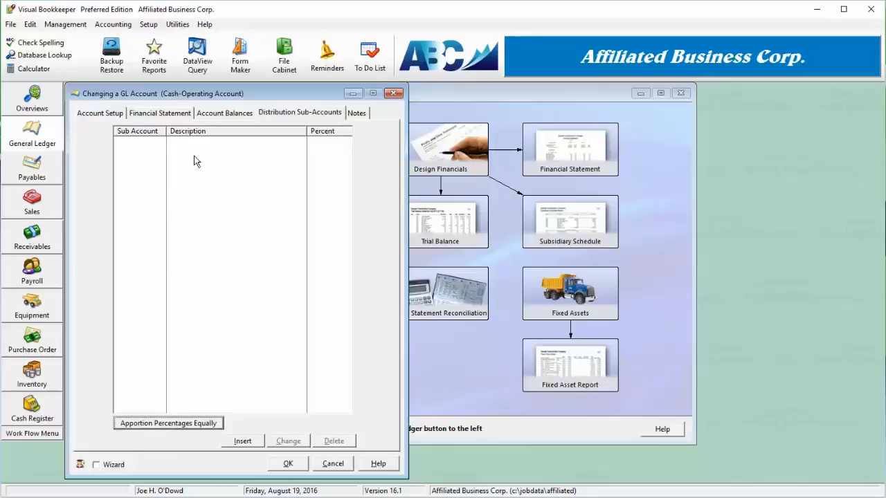
click(104, 115)
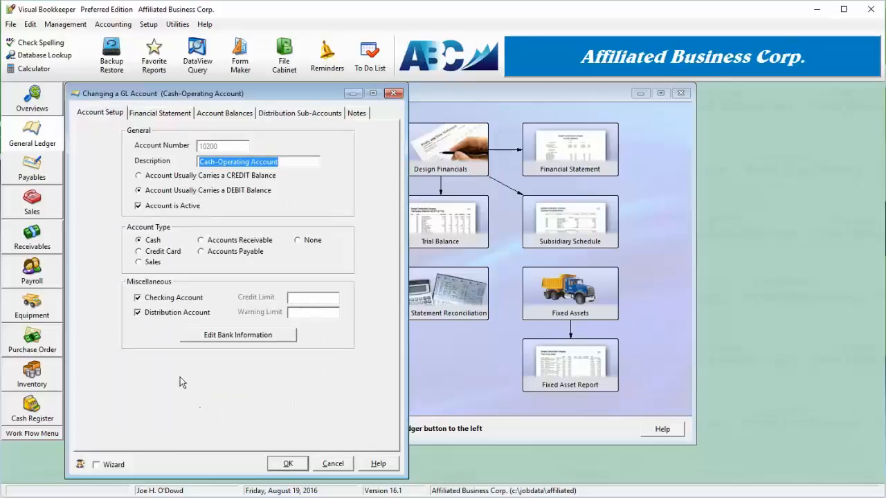
Untick Distribution Account, preview the Credit Card limit fields, then revert the type to Cash
click(174, 315)
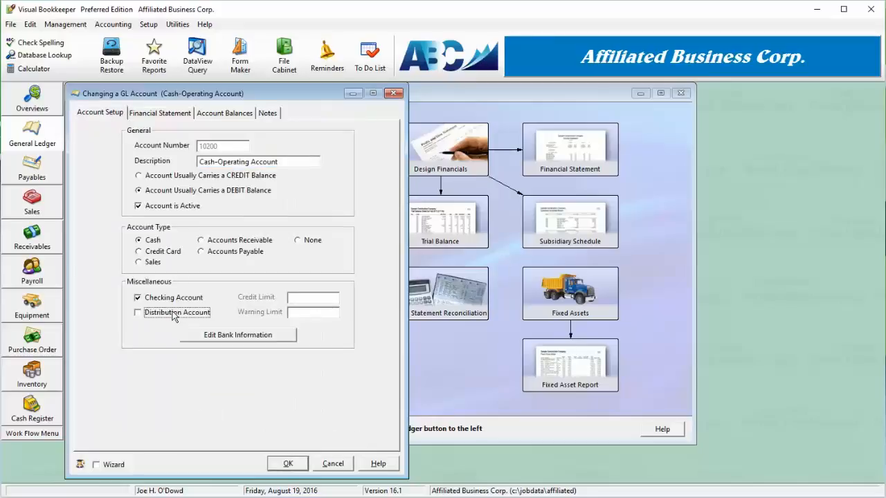
click(168, 253)
click(311, 298)
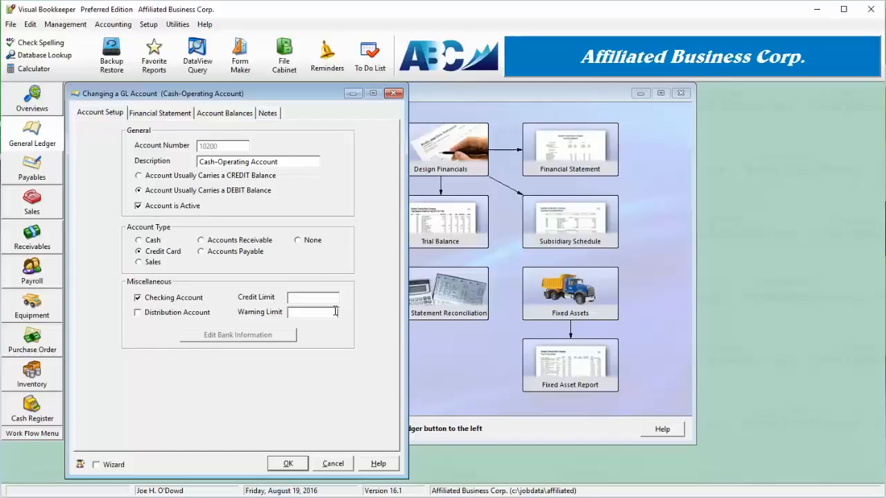
key(Tab)
click(144, 242)
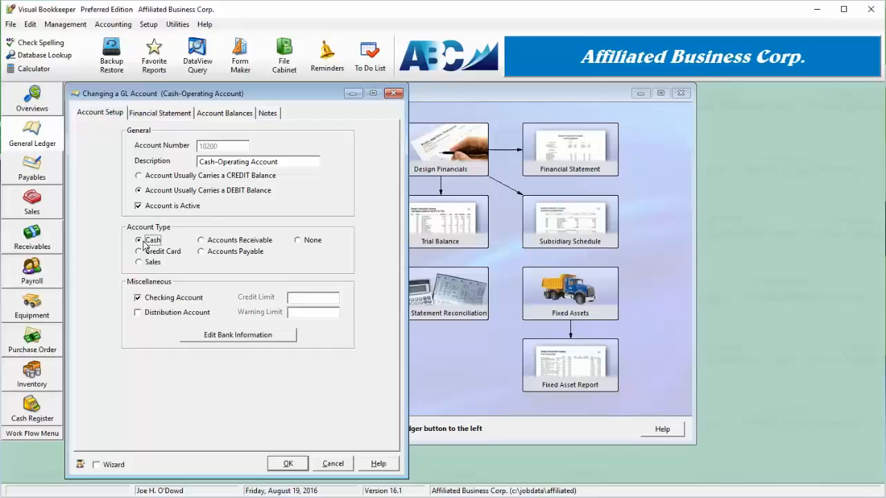
Open Bank Information for 10200 and inspect the Next Available Check # and Next Voucher # fields
click(249, 339)
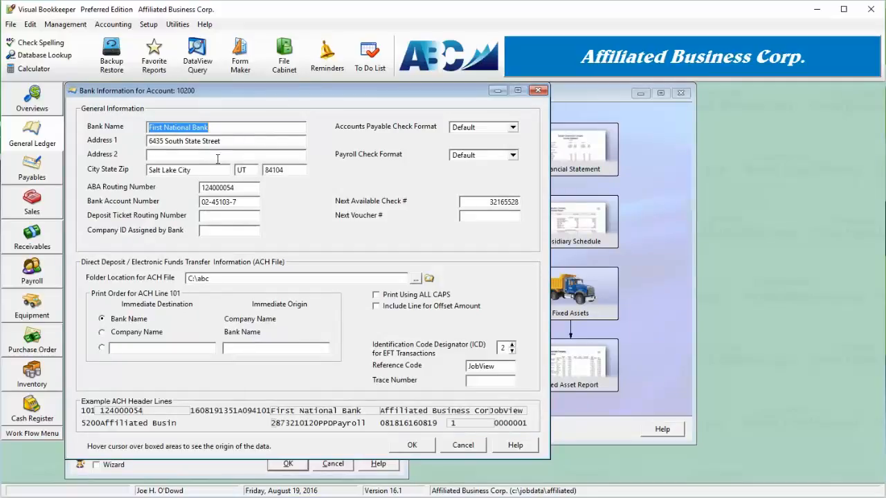
mouse_move(220, 141)
click(517, 202)
click(506, 219)
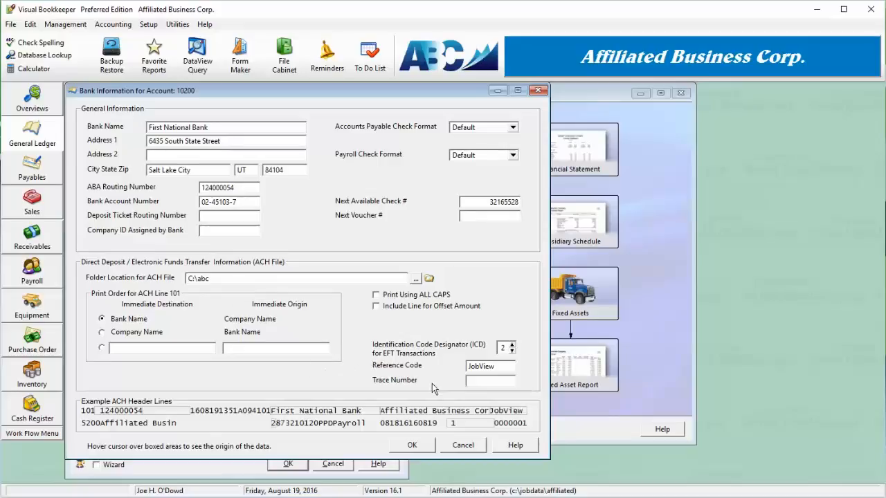
Leave ACH all-caps printing and the offset amount line off, and save the bank details
click(232, 277)
click(402, 299)
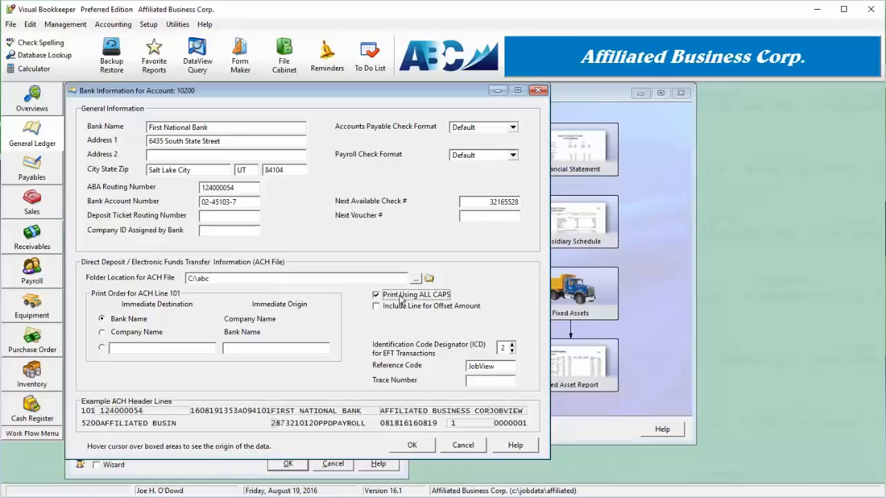
click(402, 298)
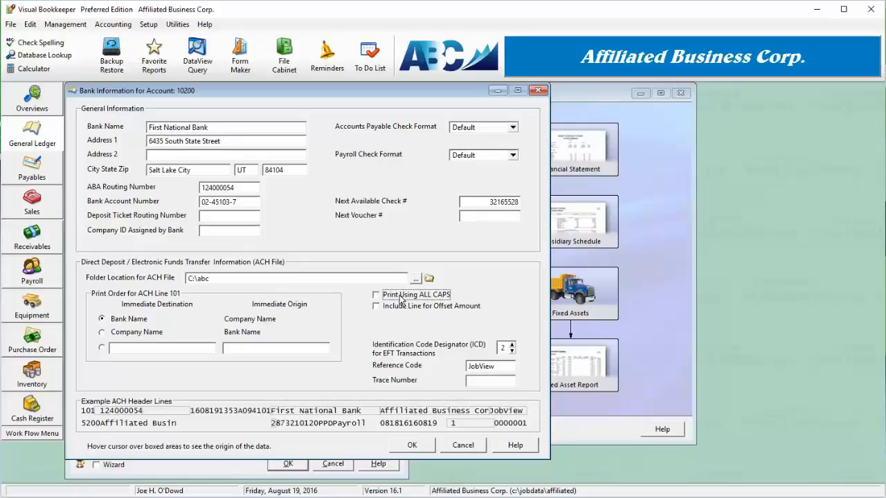
click(402, 310)
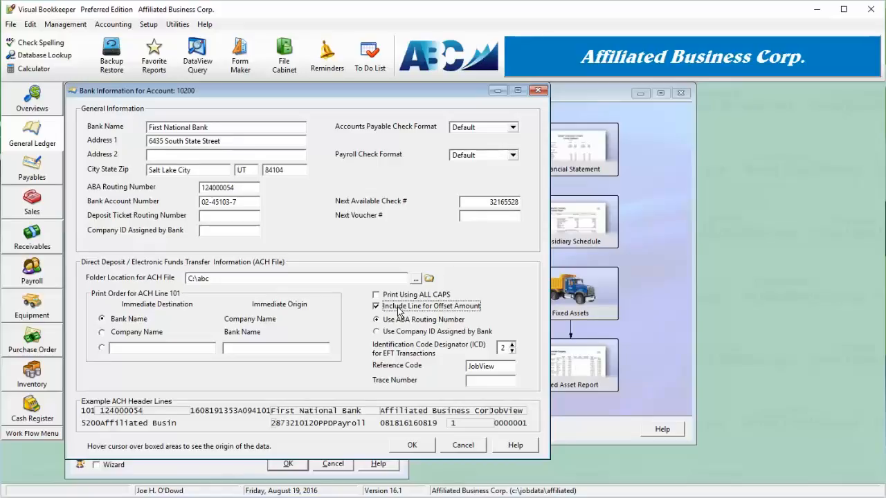
click(399, 311)
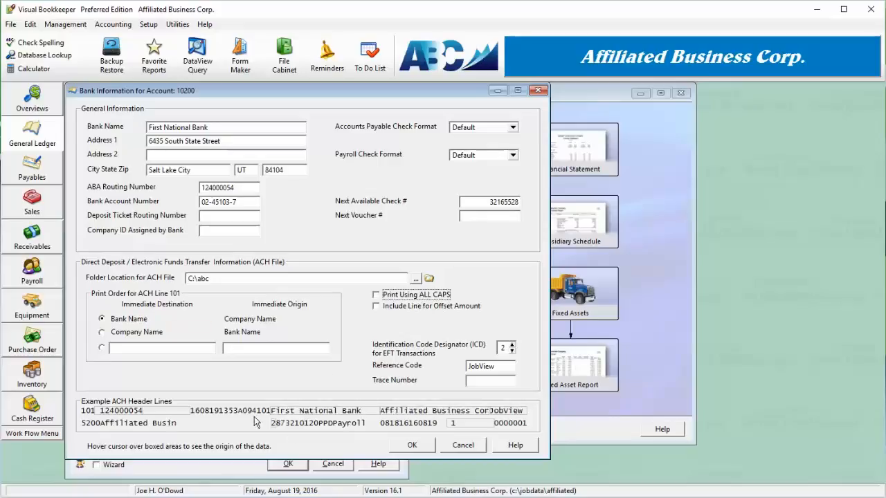
click(411, 445)
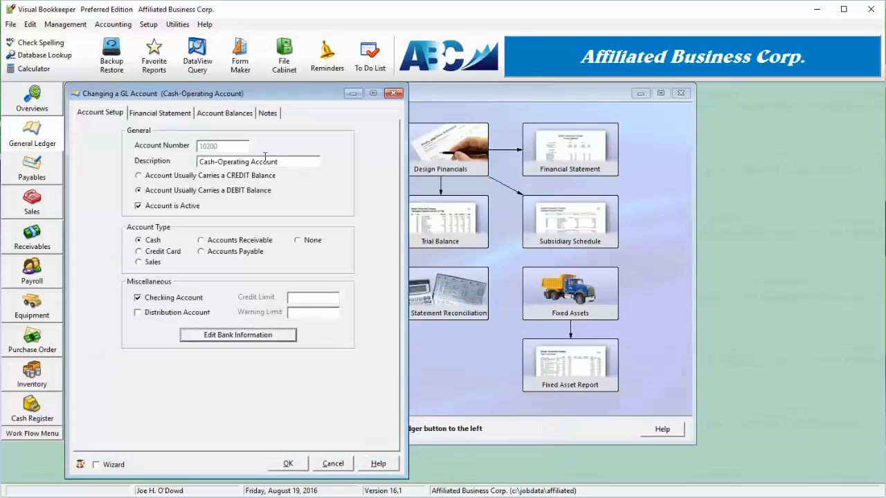
Review 10200's placement under the Cash line and its Account Balances by fiscal period
click(169, 116)
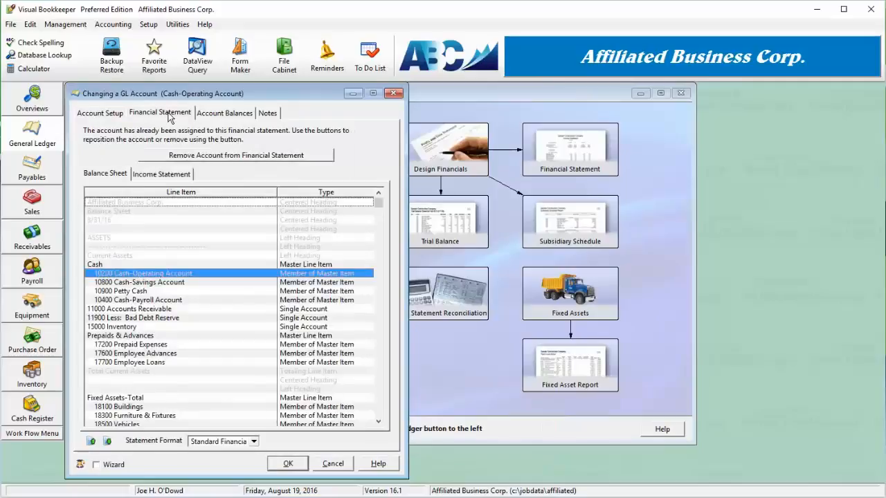
click(192, 310)
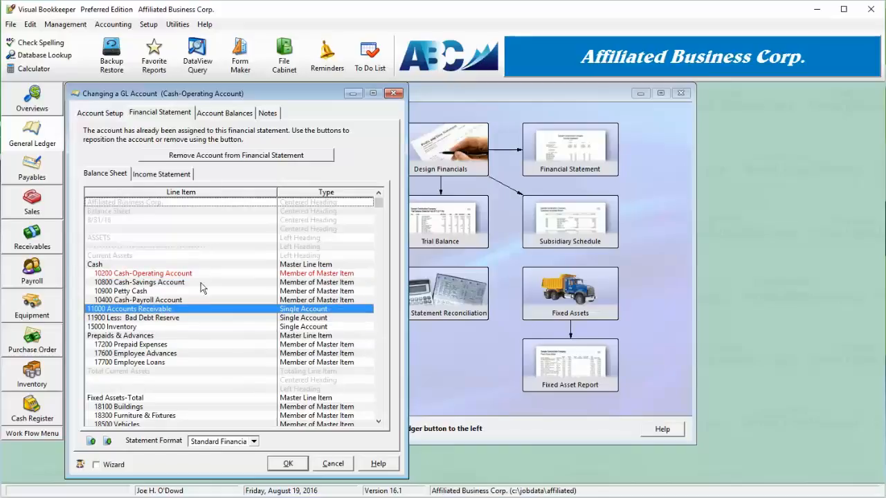
mouse_move(124, 497)
click(244, 115)
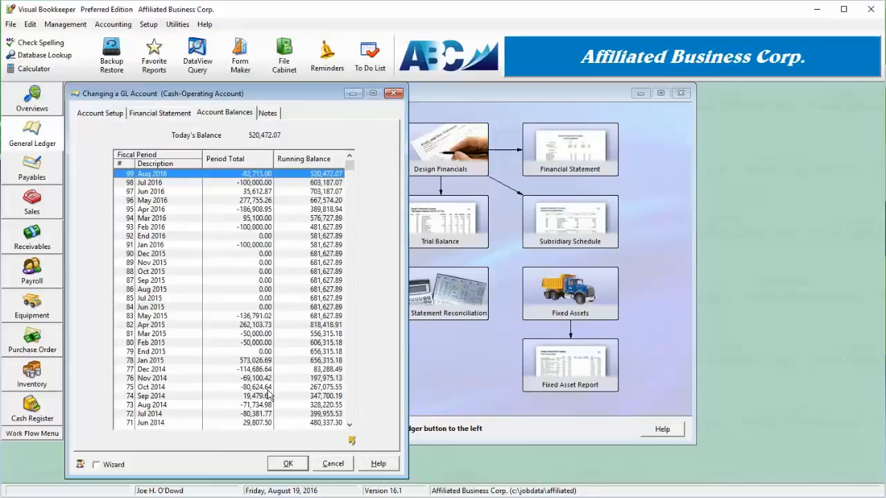
click(157, 115)
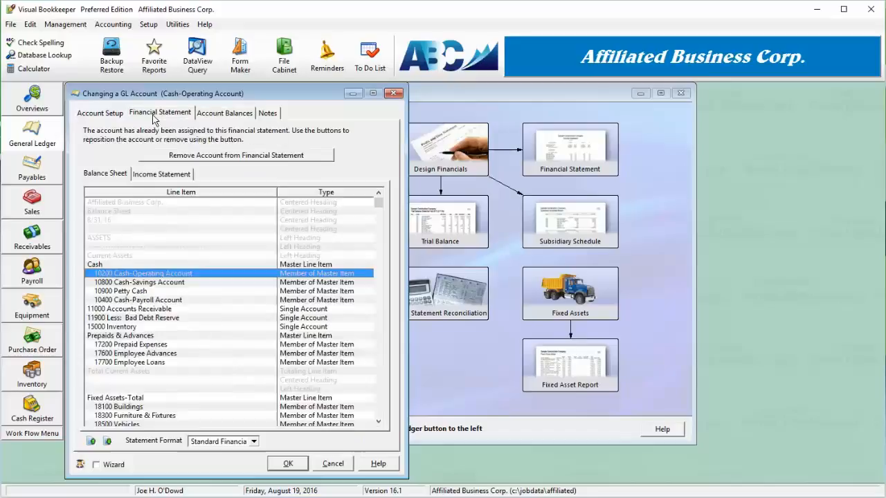
Remove 10200 from the financial statement, confirm, check its Notes, and close the account
click(191, 156)
click(417, 279)
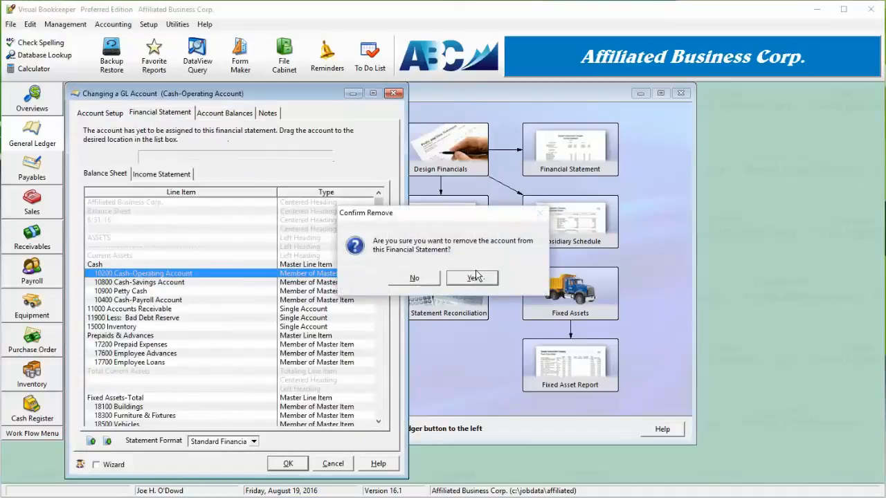
click(267, 114)
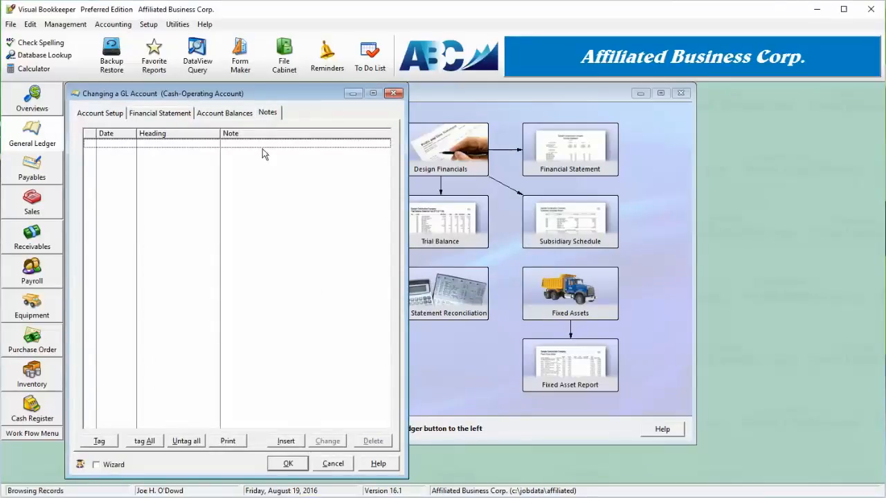
click(288, 465)
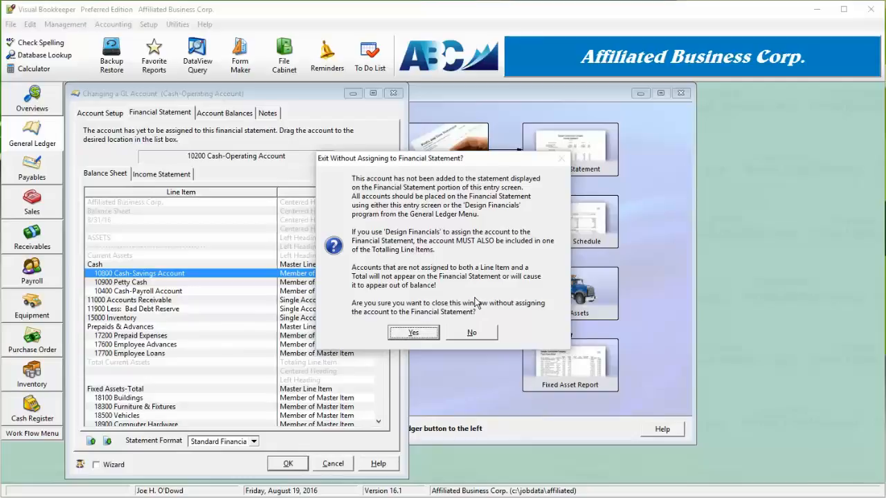
Close without assigning, then reopen 10200 and put it back first under Cash on the balance sheet
click(422, 333)
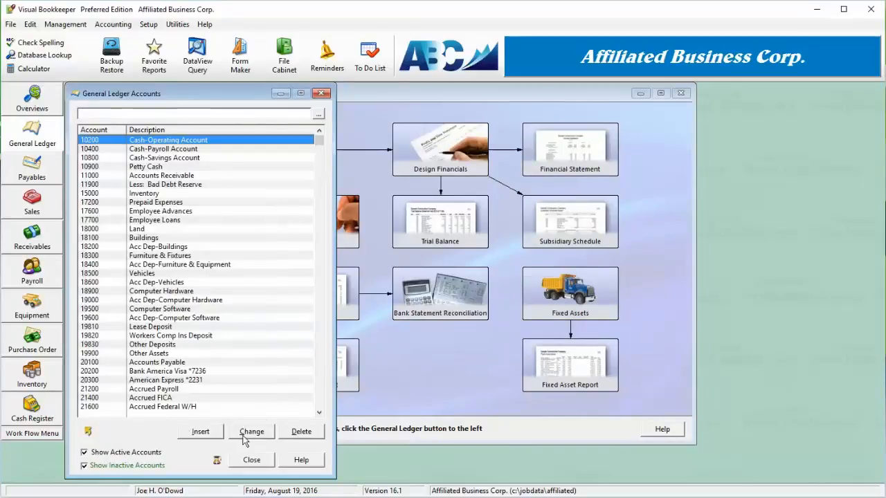
double_click(166, 142)
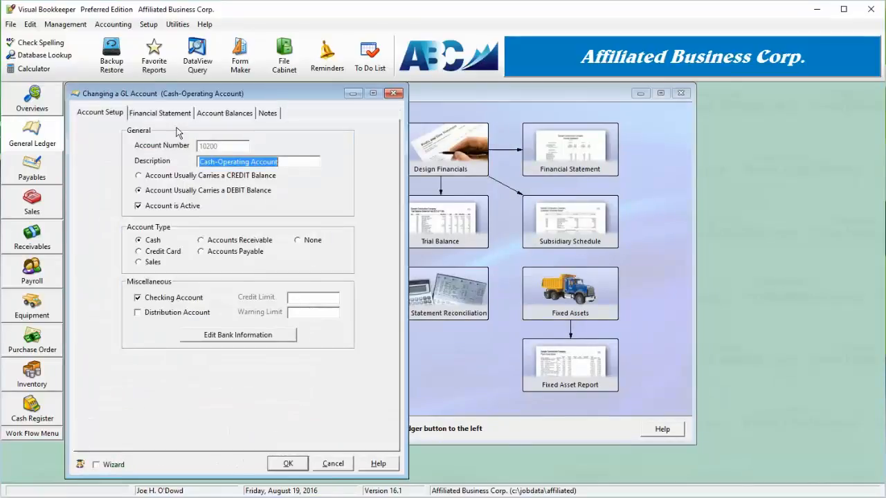
click(173, 115)
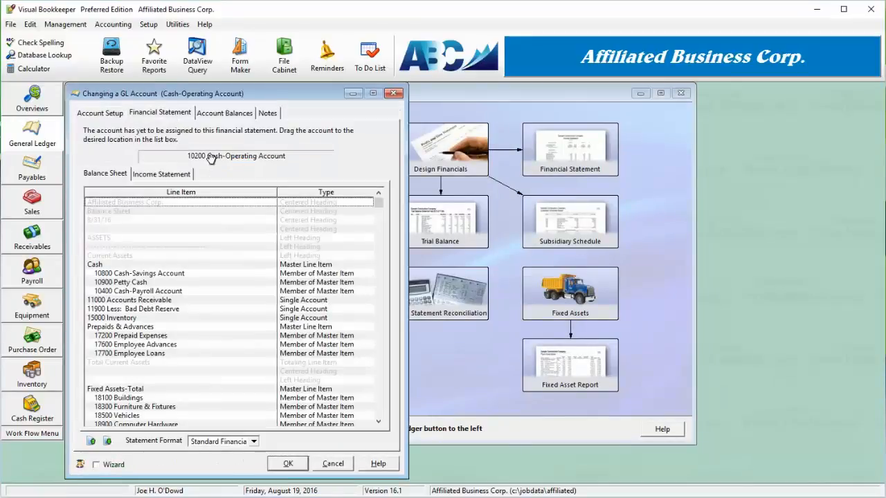
drag(212, 156, 152, 275)
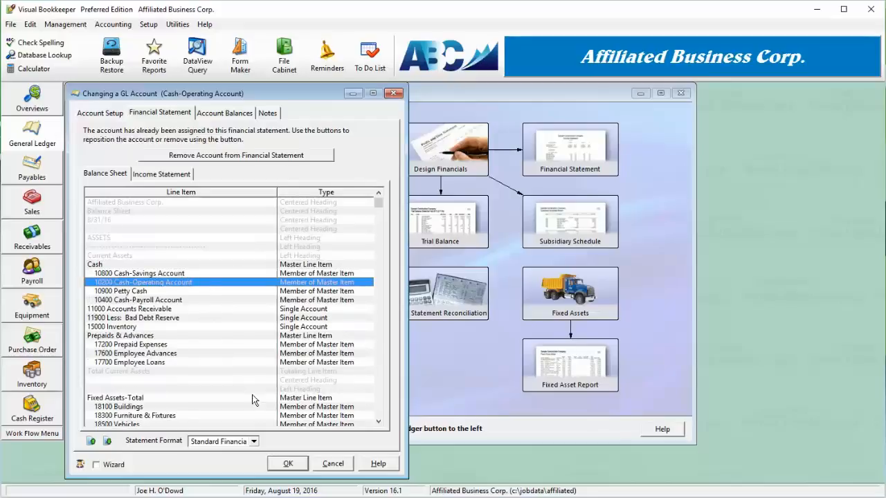
click(92, 442)
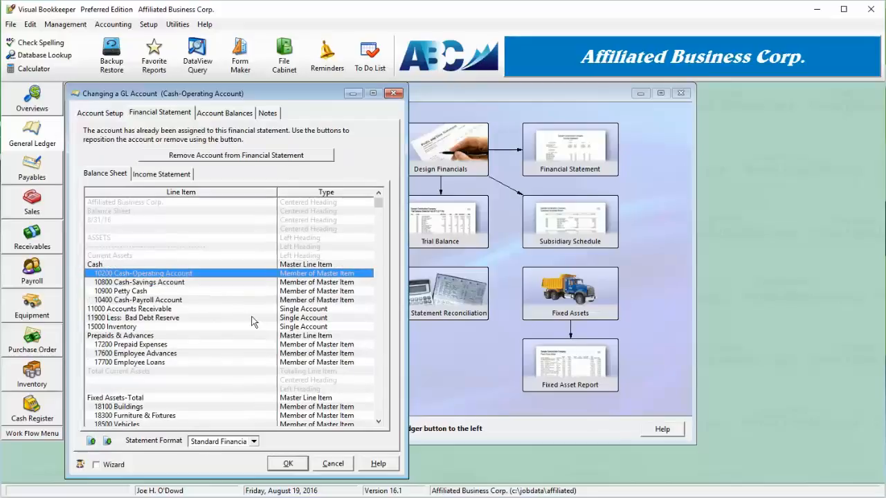
click(290, 463)
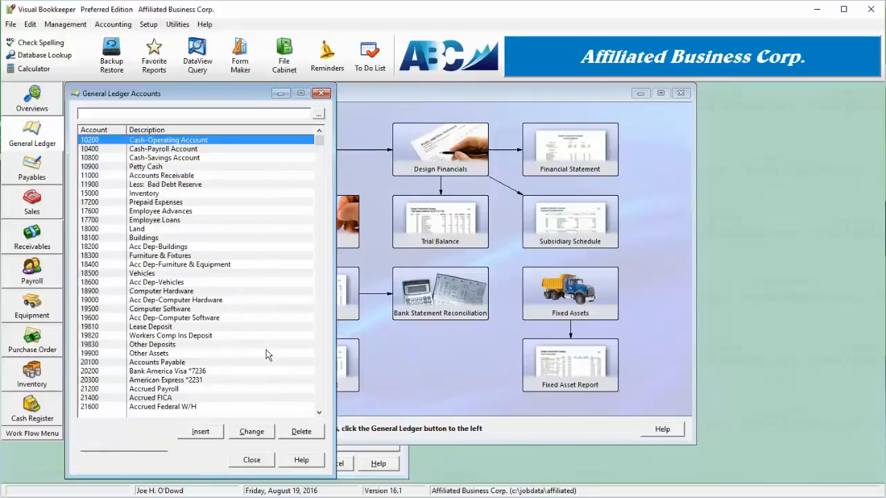
Reopen 10200 and reorder it to sit just below 10800 Cash-Savings Account under Cash
double_click(177, 141)
click(171, 114)
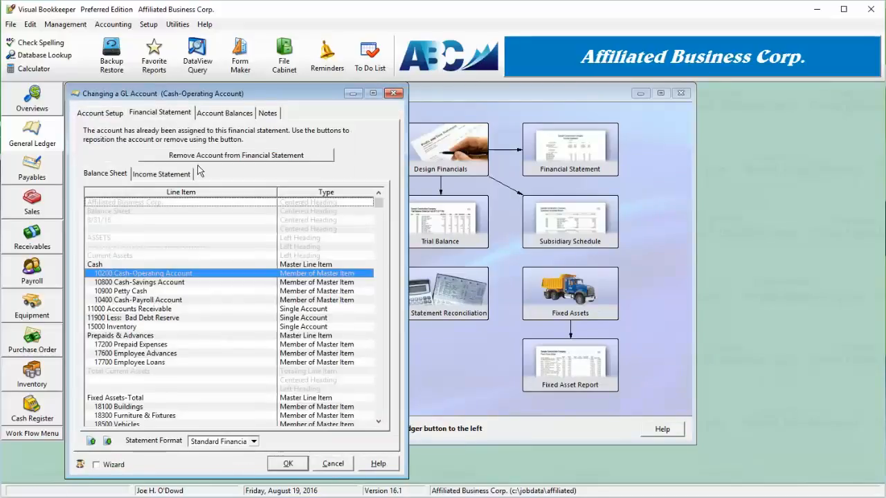
click(155, 292)
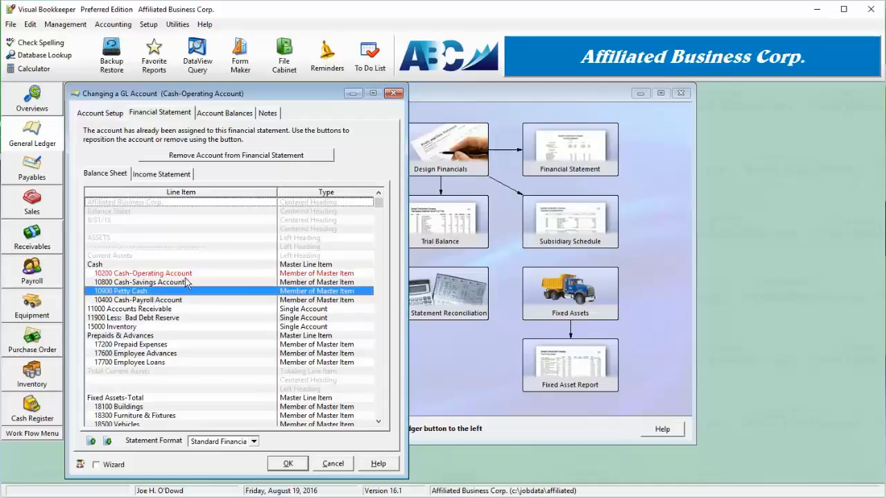
click(161, 275)
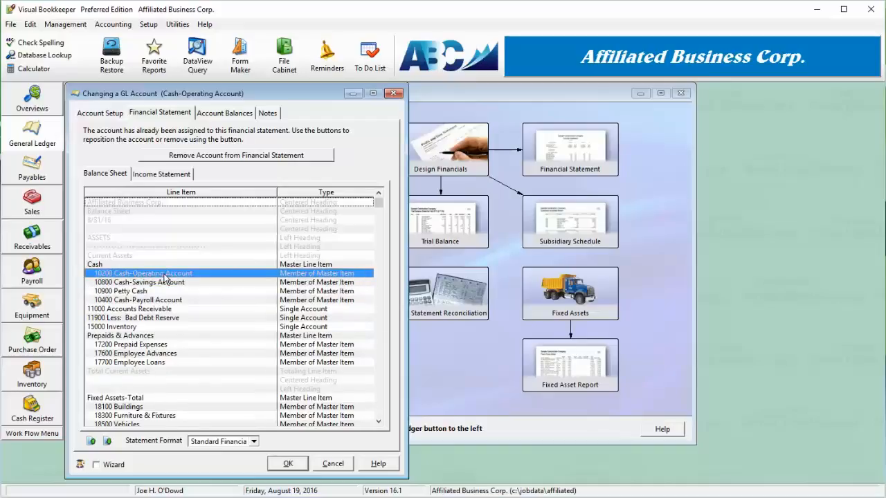
click(108, 442)
click(109, 444)
click(108, 444)
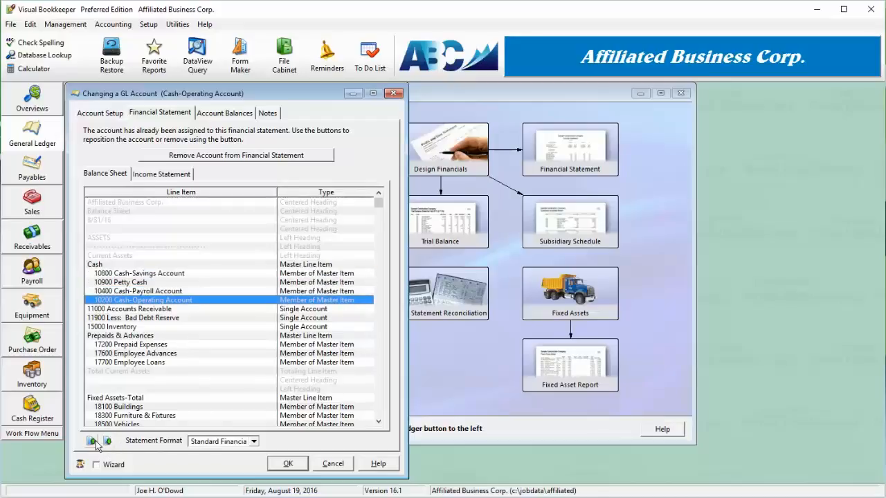
drag(139, 305, 154, 278)
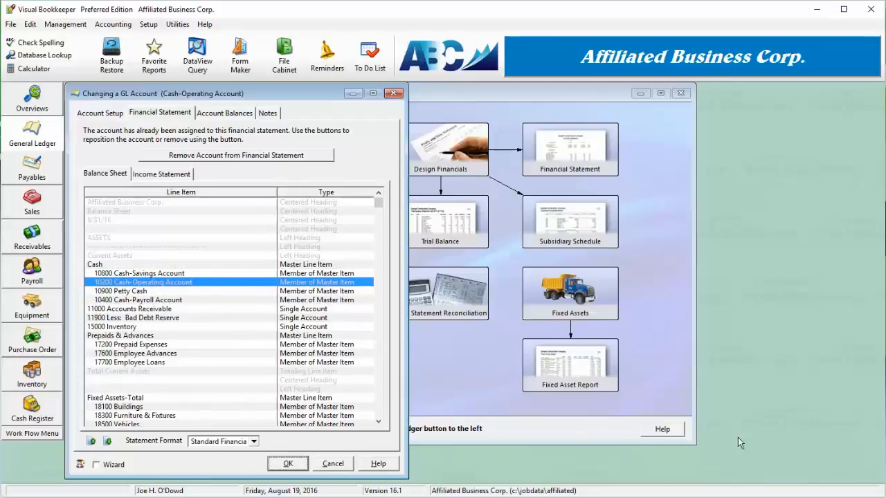
click(288, 464)
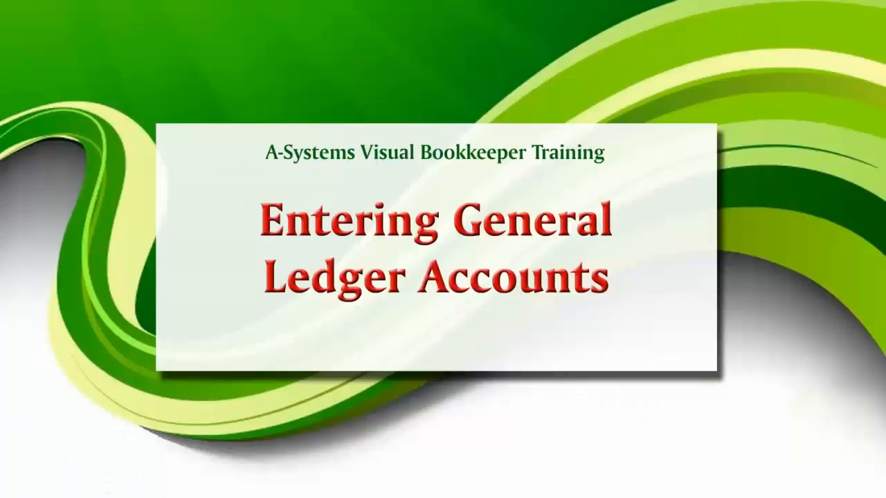